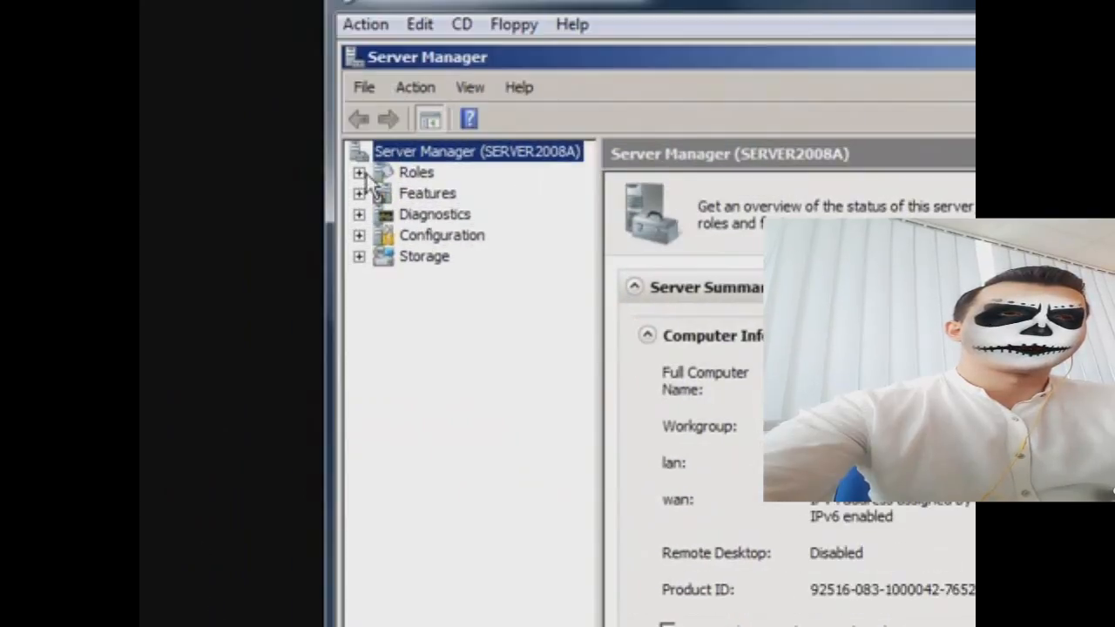
Step: Select the Roles node to view the Roles Summary, showing 0 of 17 roles installed
click(388, 172)
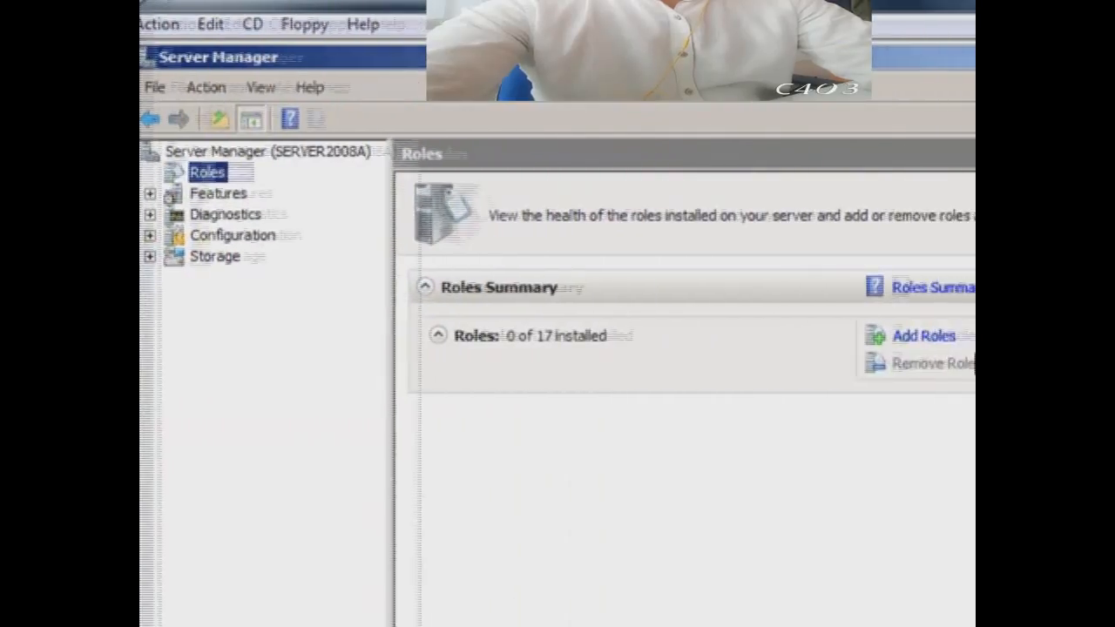
Step: Run the Add Roles wizard with Active Directory Domain Services selected and start its installation
click(924, 336)
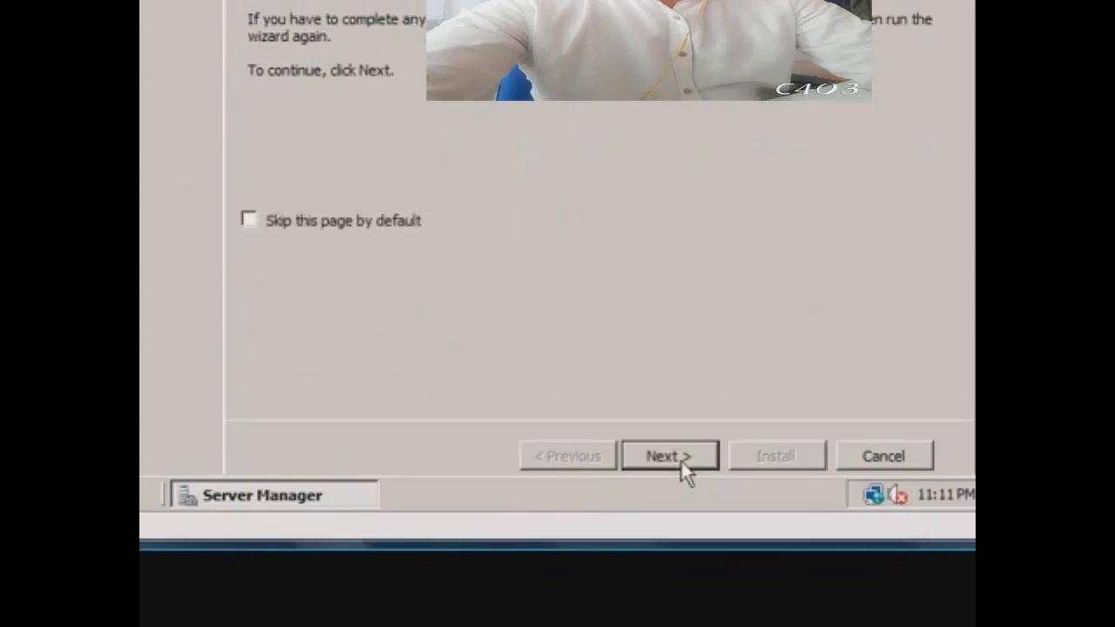
click(670, 457)
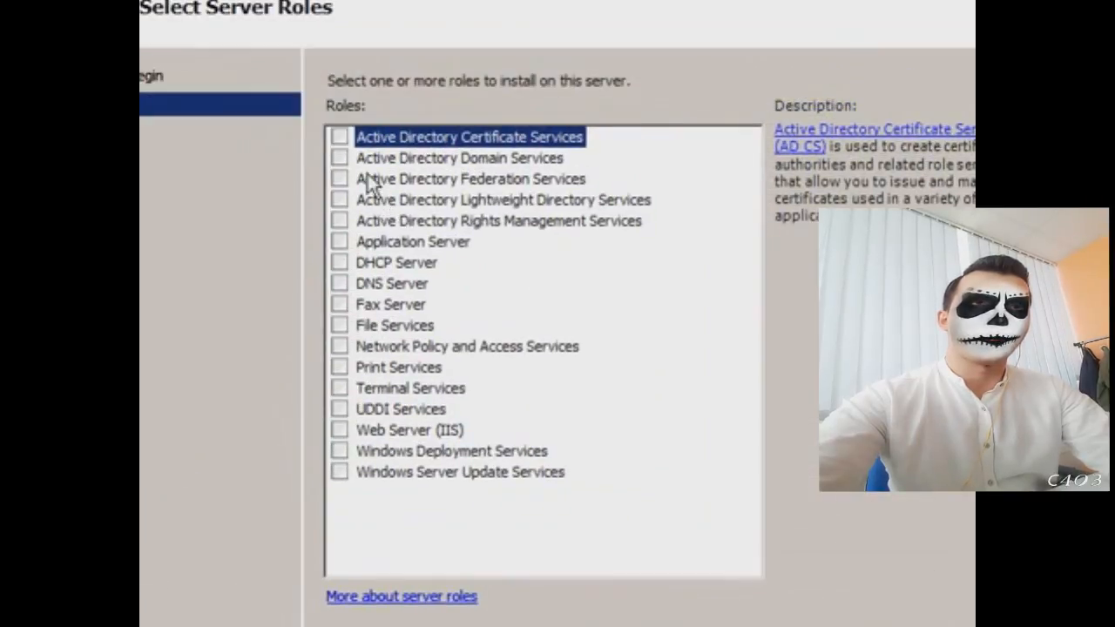
click(261, 80)
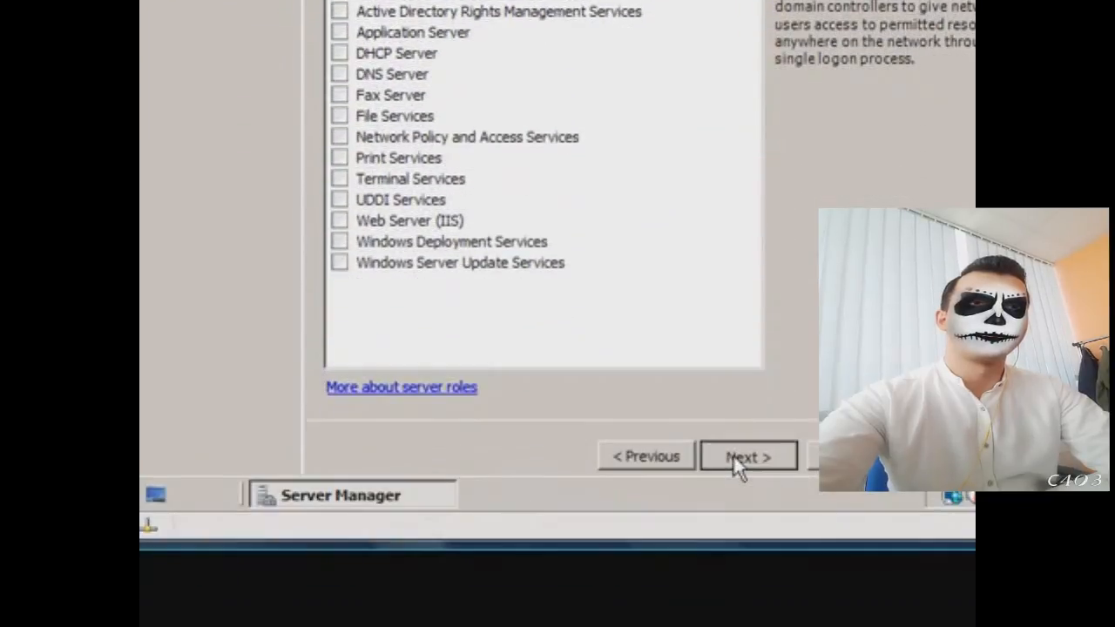
click(736, 459)
click(732, 454)
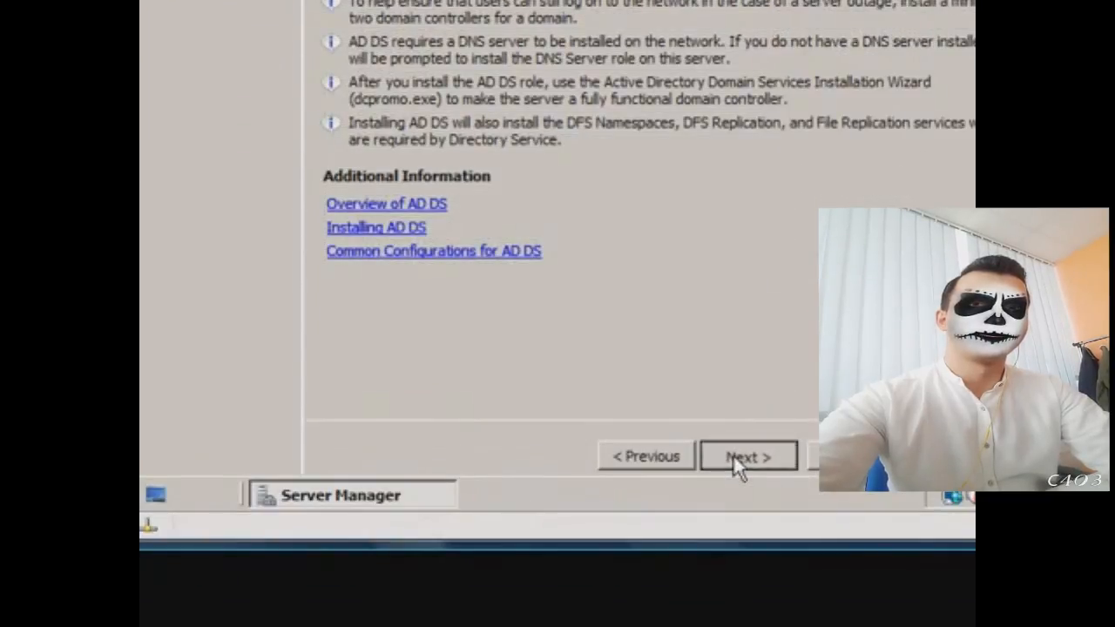
click(650, 454)
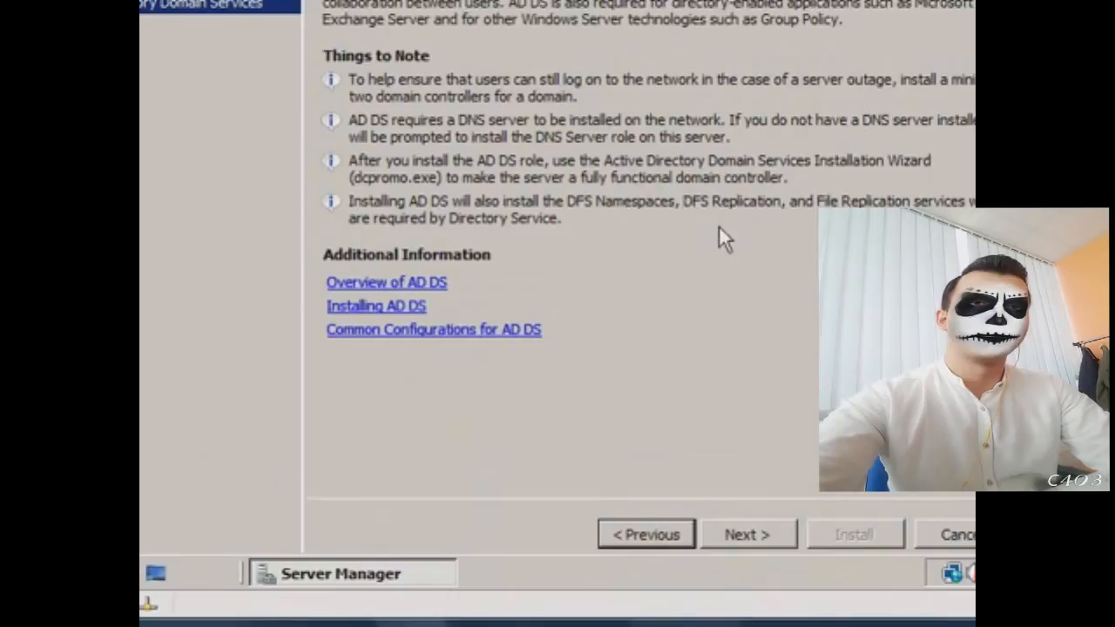
click(747, 534)
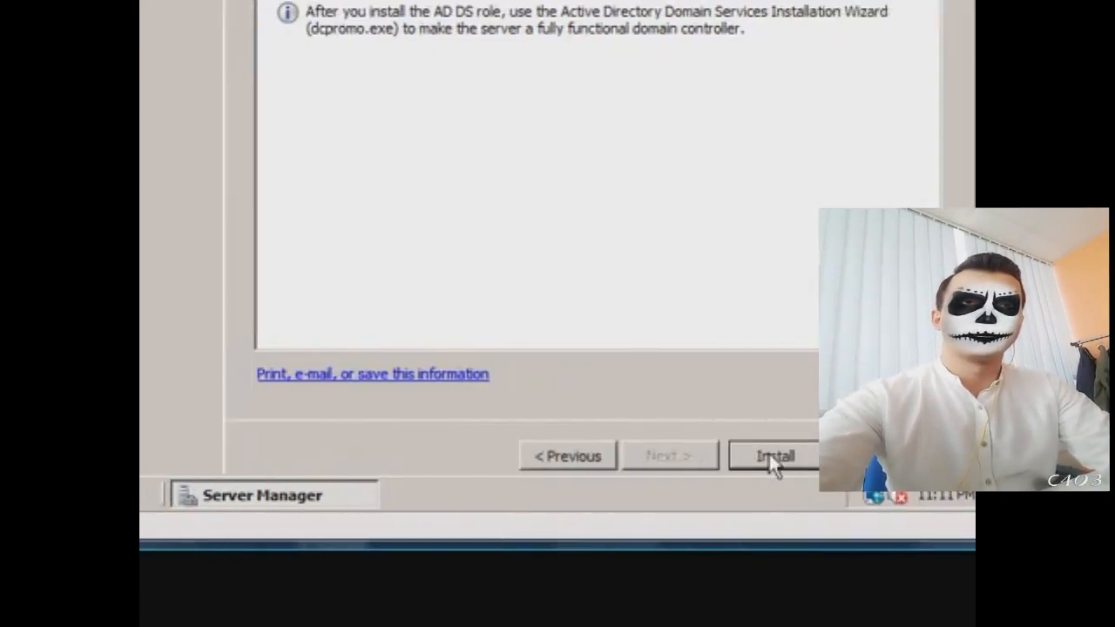
click(769, 456)
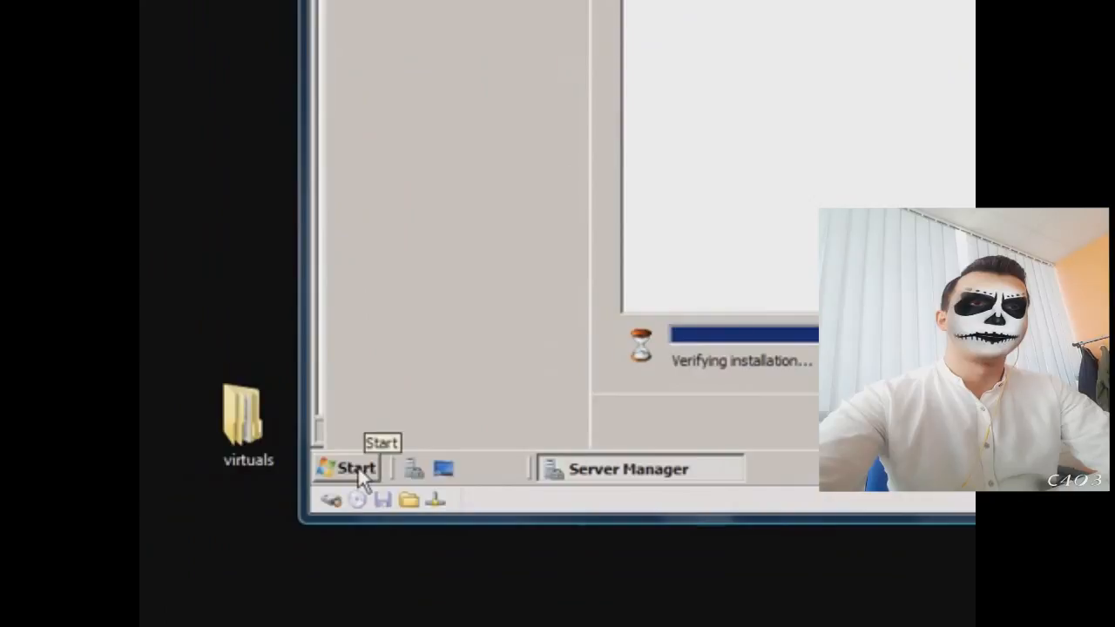
Step: Launch Notepad from the Start menu and type a short password-style note
click(225, 572)
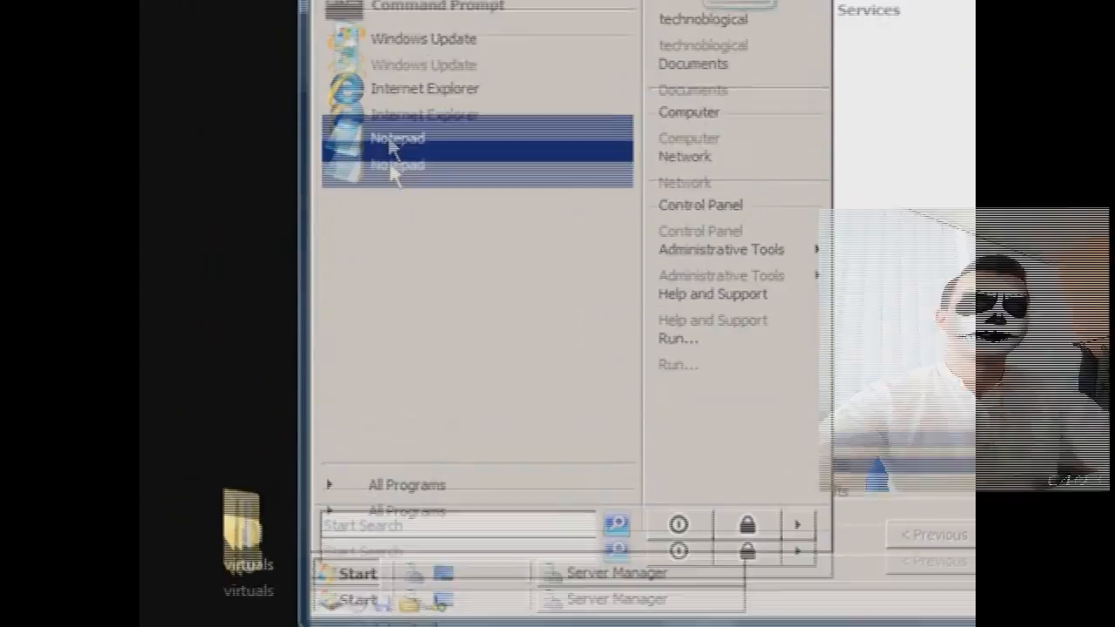
click(392, 34)
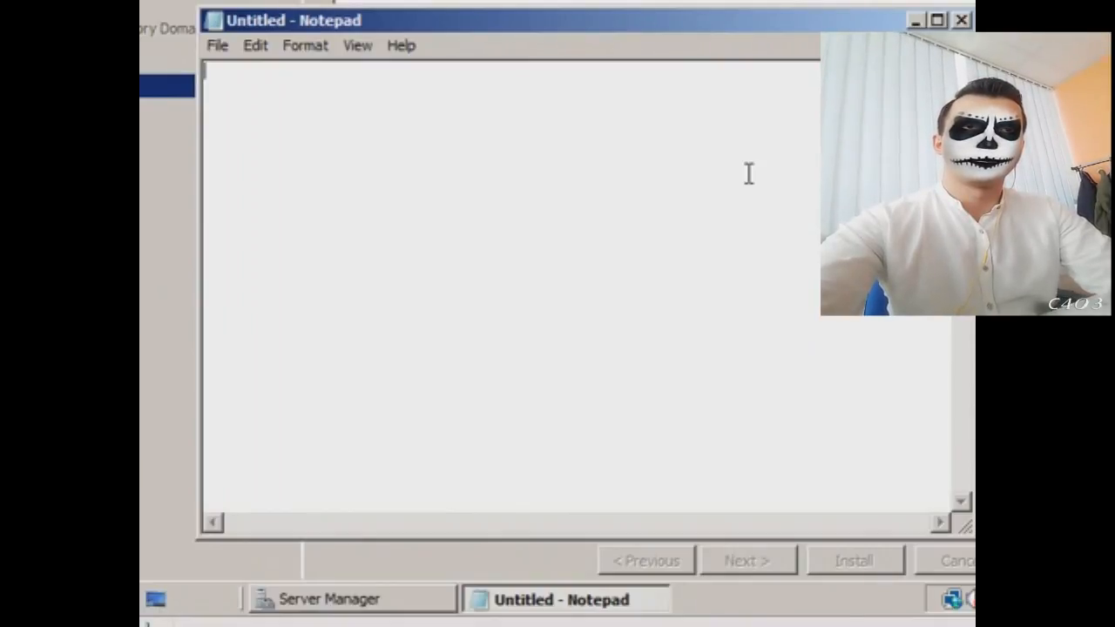
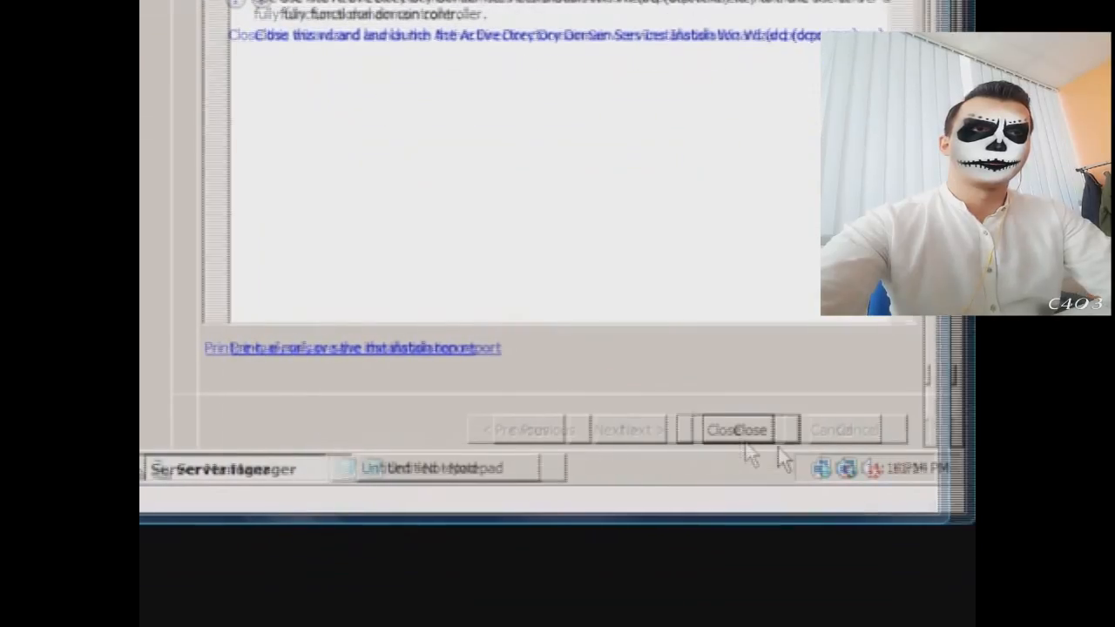
Step: Close the finished Add Roles wizard, discard the Notepad note unsaved, and close Server Manager
click(727, 430)
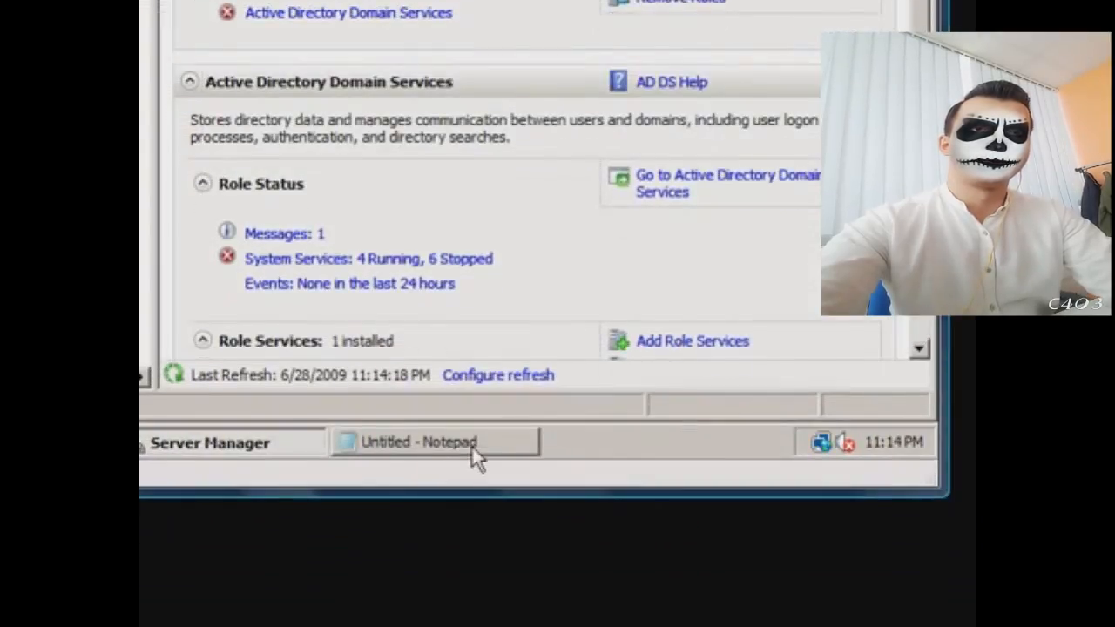
click(473, 471)
click(827, 46)
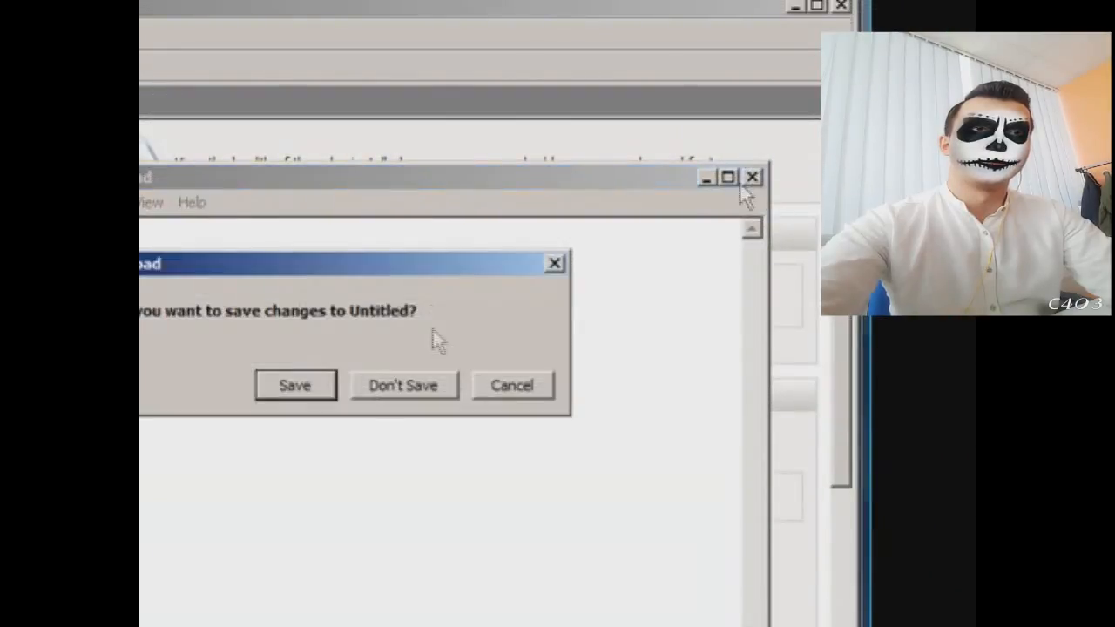
click(462, 386)
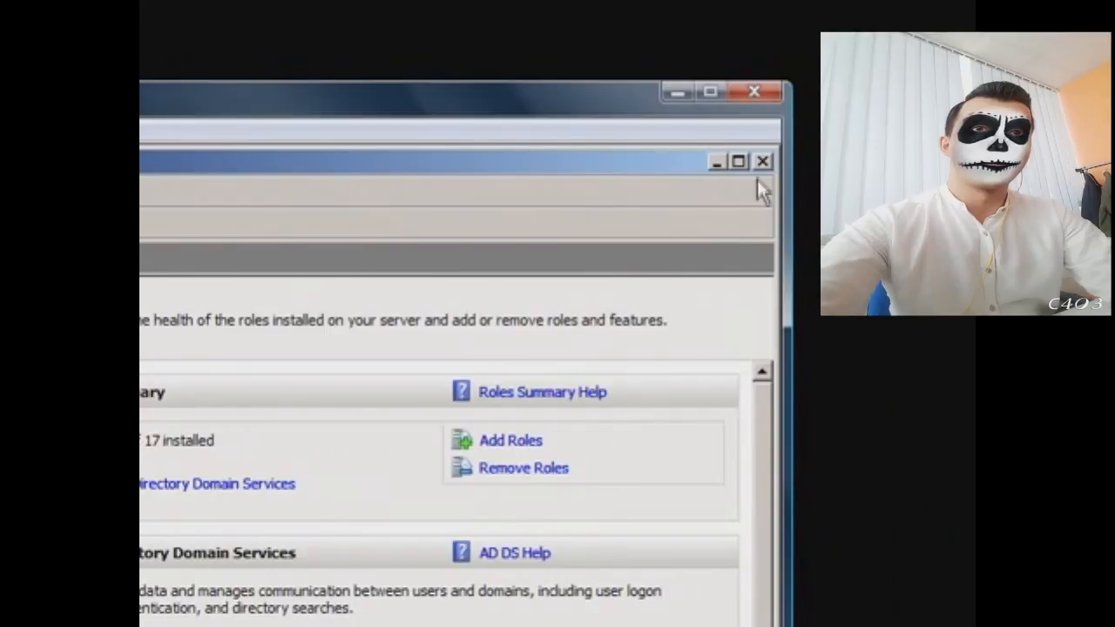
click(763, 162)
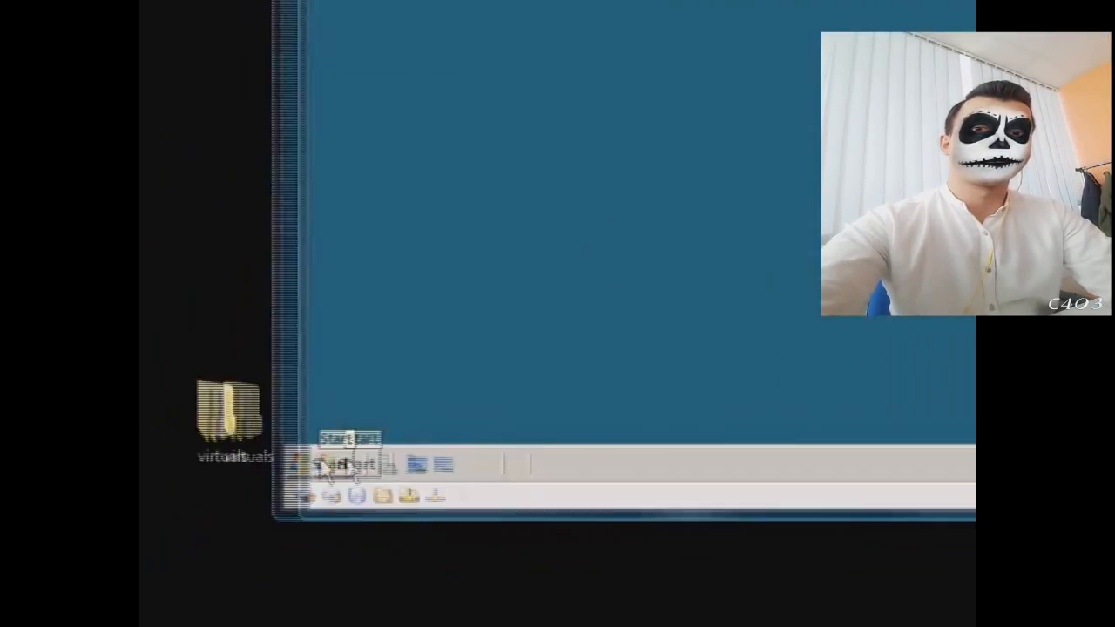
Step: Enter dcpromo in the Run dialog
click(373, 462)
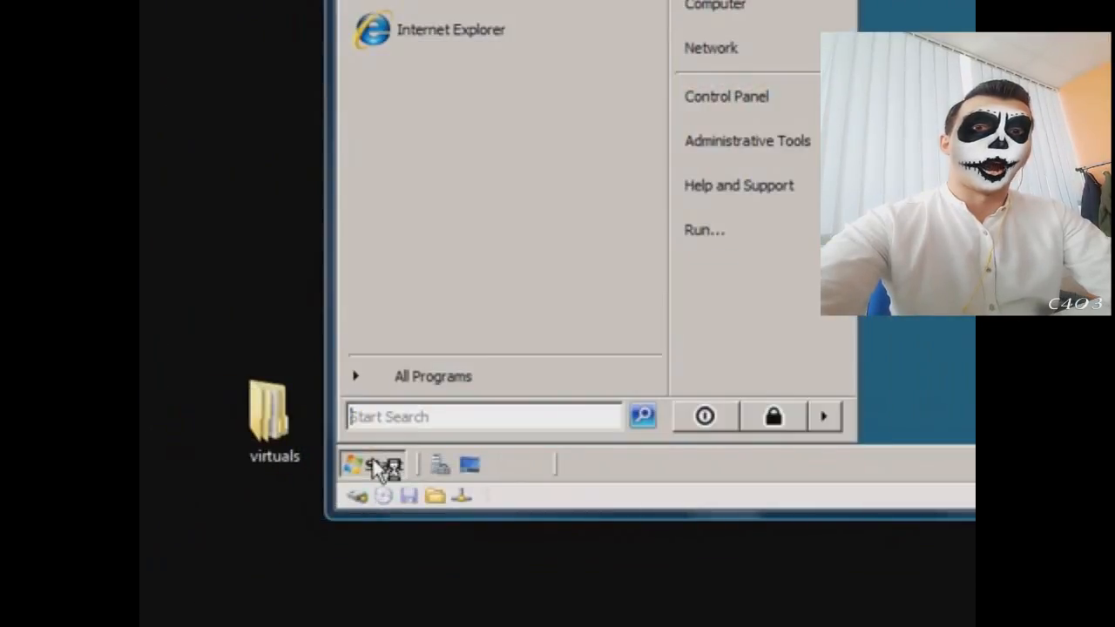
click(754, 232)
text(dcpromo)
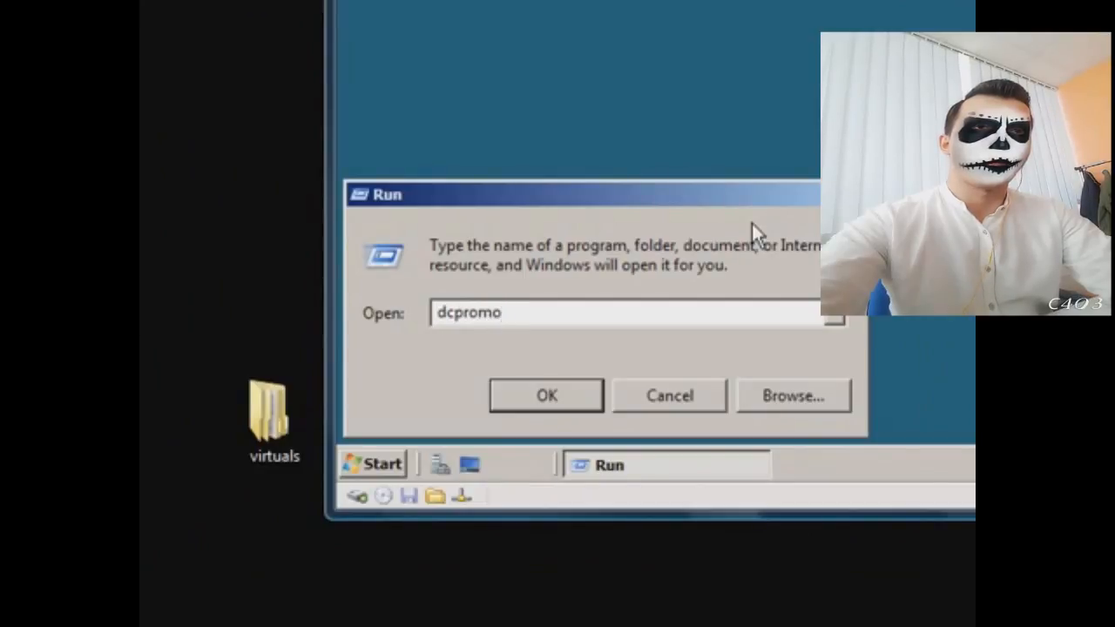
Step: Launch dcpromo and choose 'Create a new domain in a new forest' in the installation wizard
key(Return)
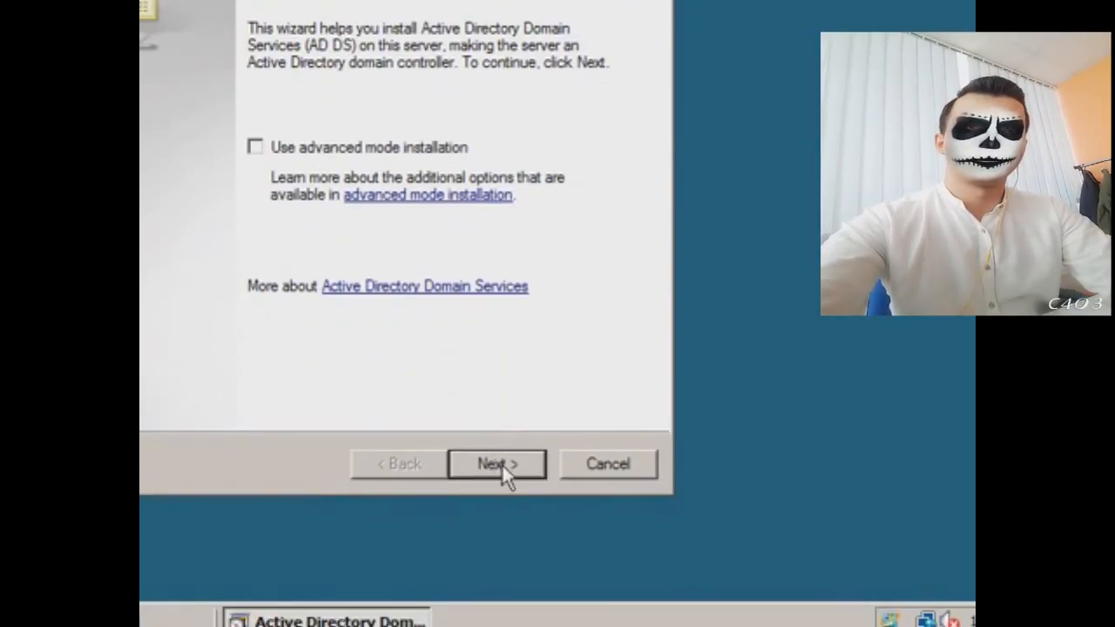
click(502, 464)
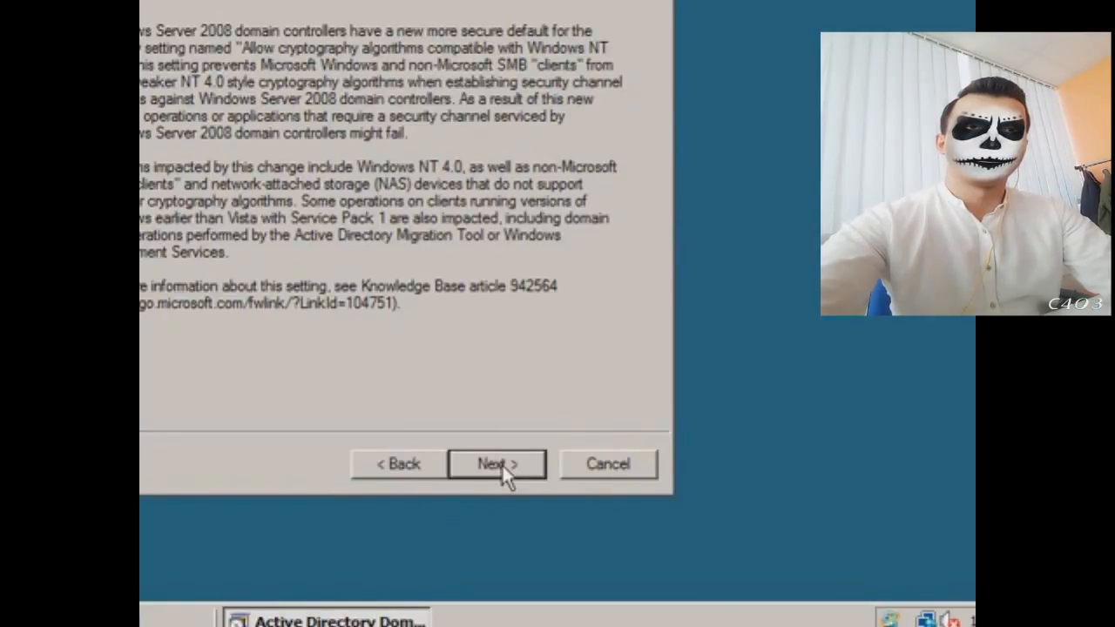
click(502, 463)
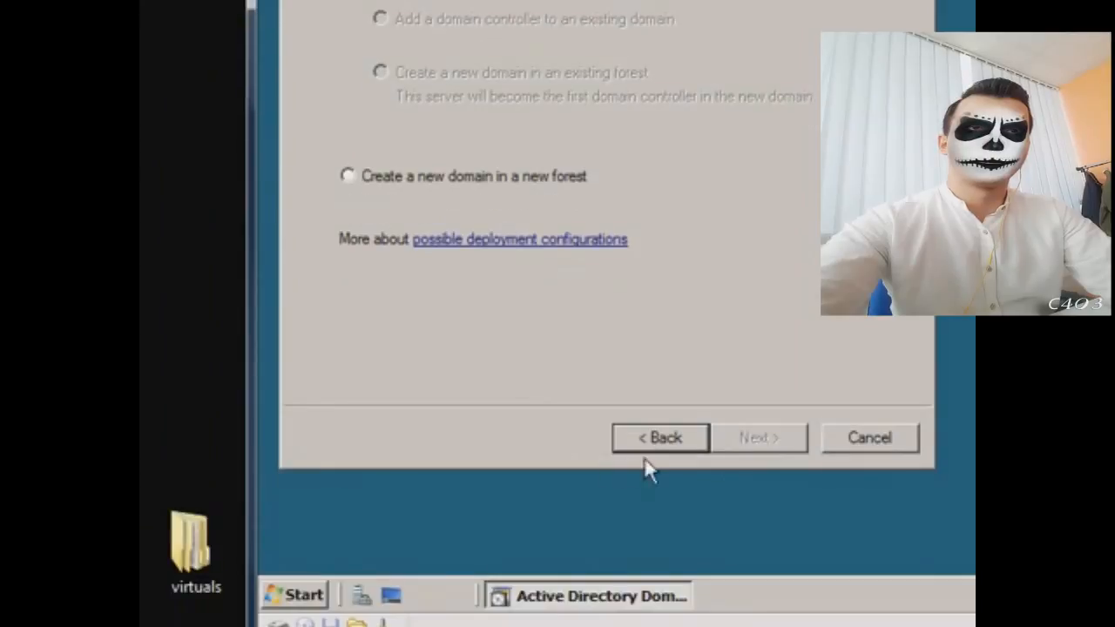
click(647, 462)
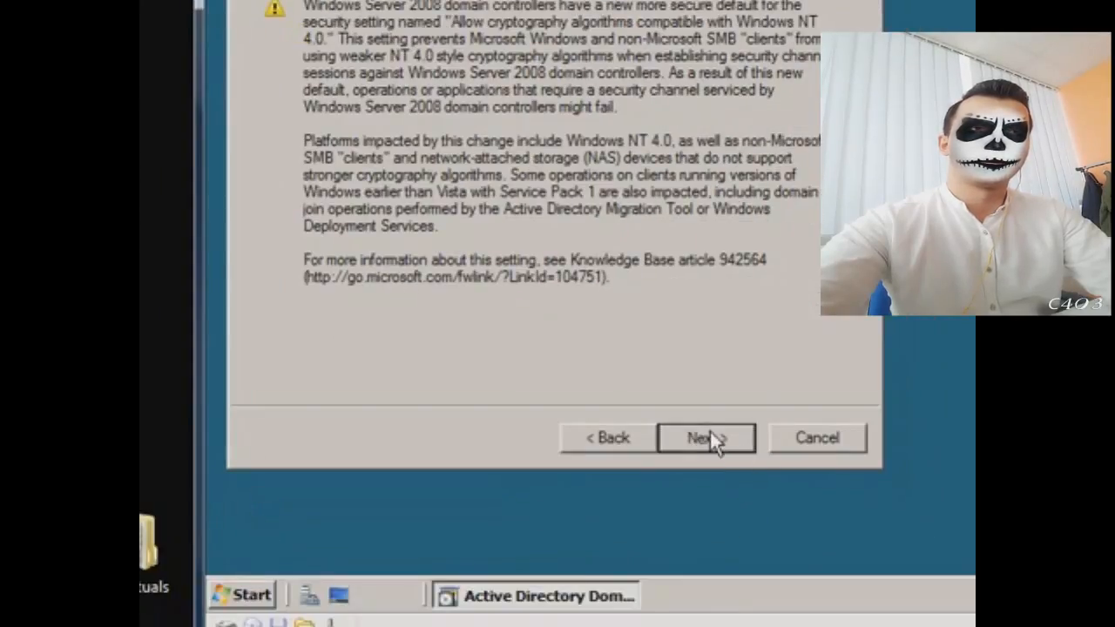
click(761, 510)
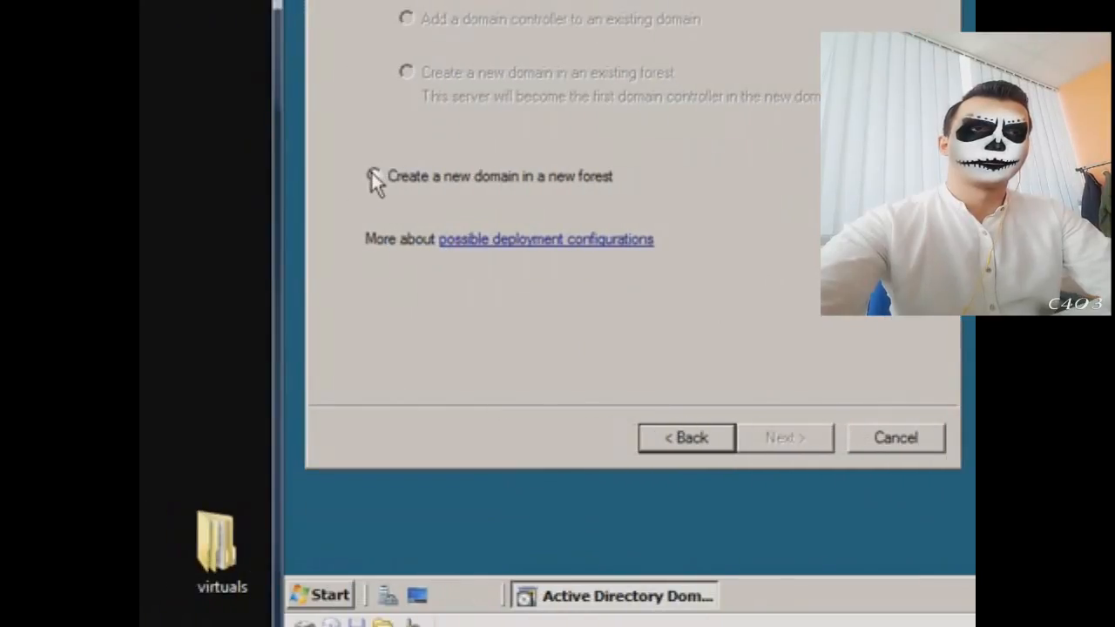
click(371, 174)
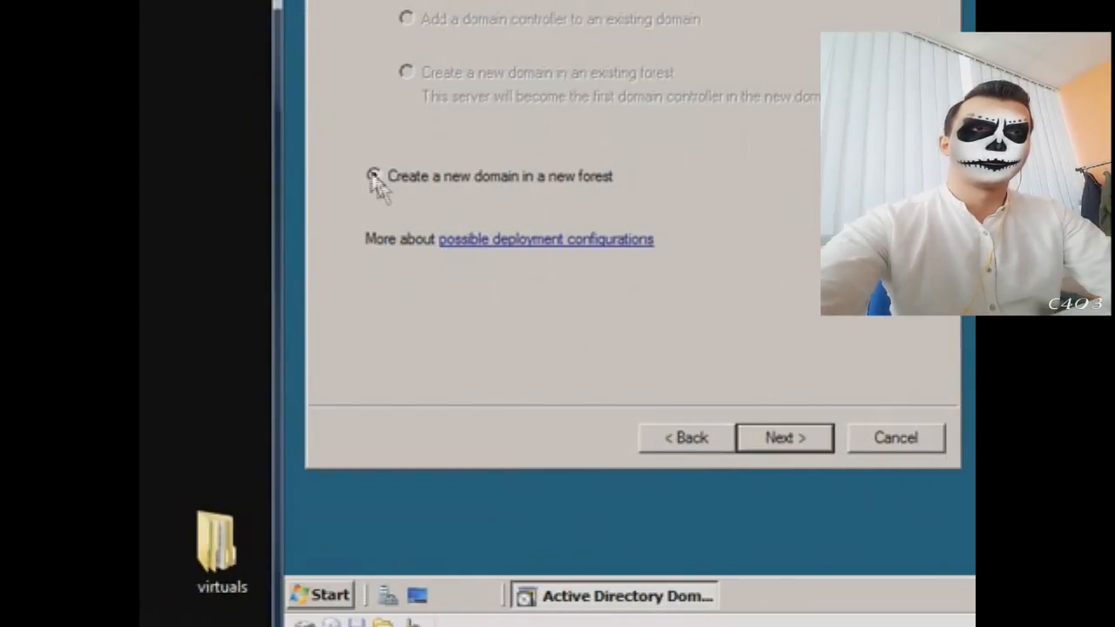
click(760, 440)
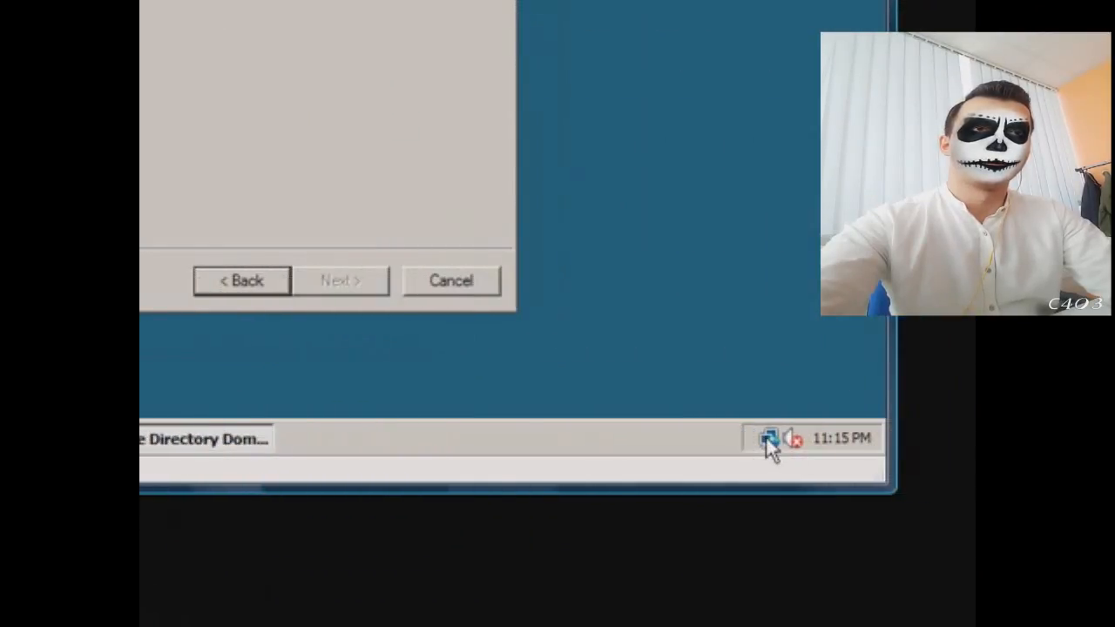
Step: Disable the wan adapter via Network and Sharing Center, approving UAC, then close Network Connections
right_click(767, 438)
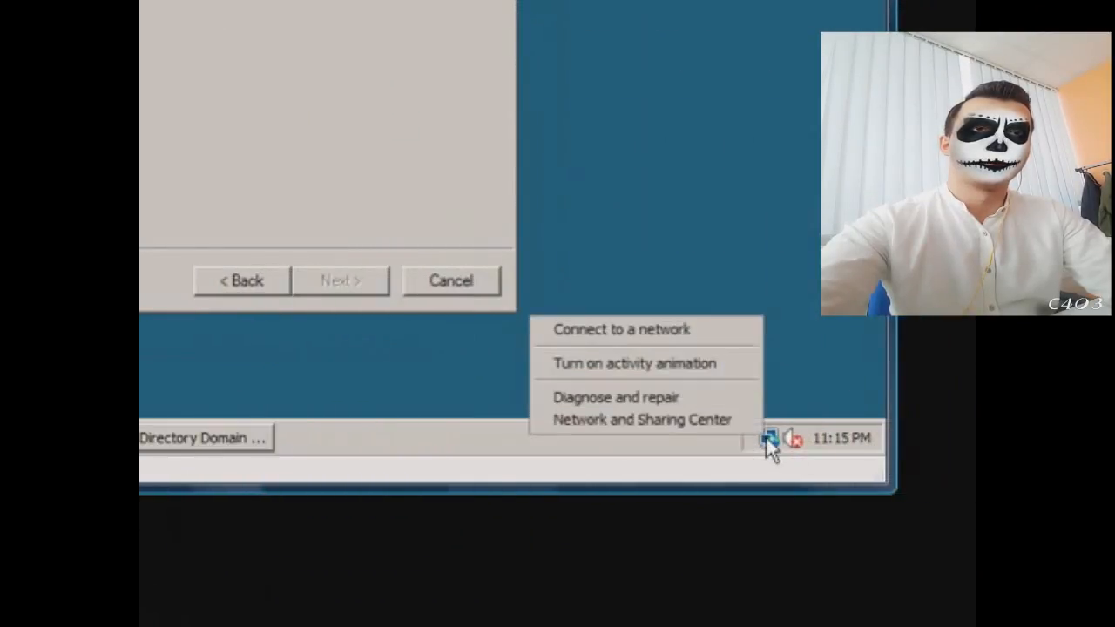
click(684, 420)
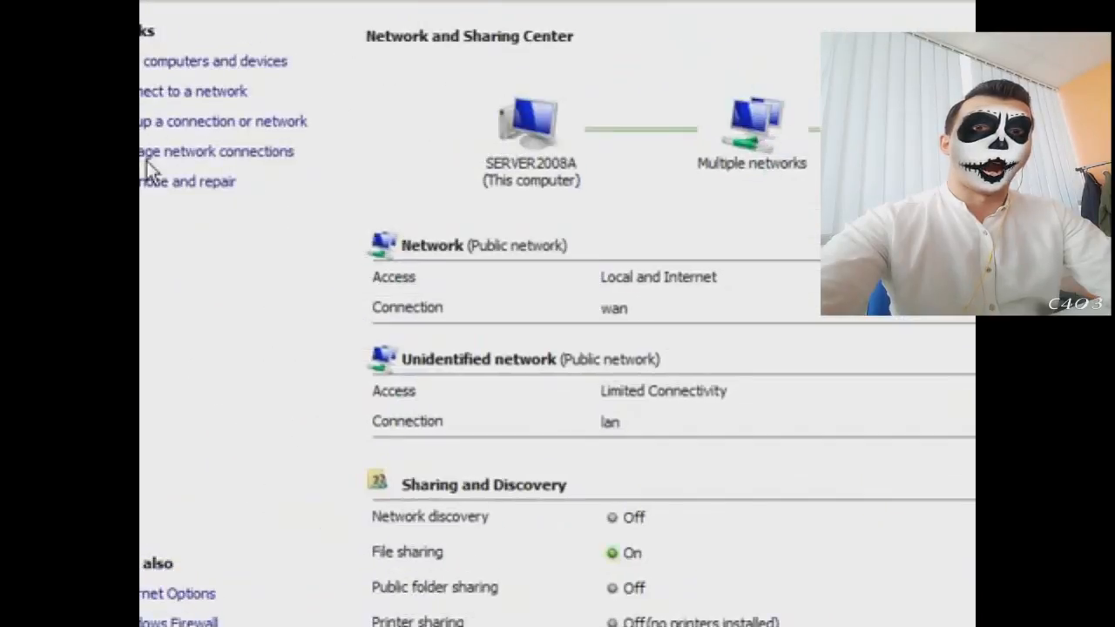
click(171, 153)
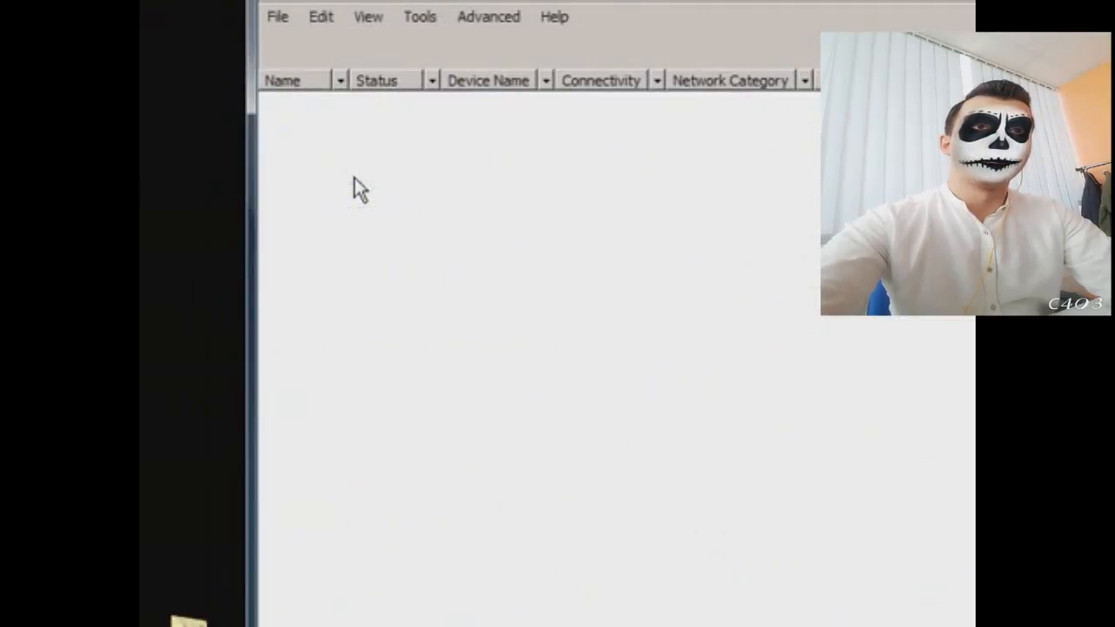
click(595, 177)
right_click(598, 180)
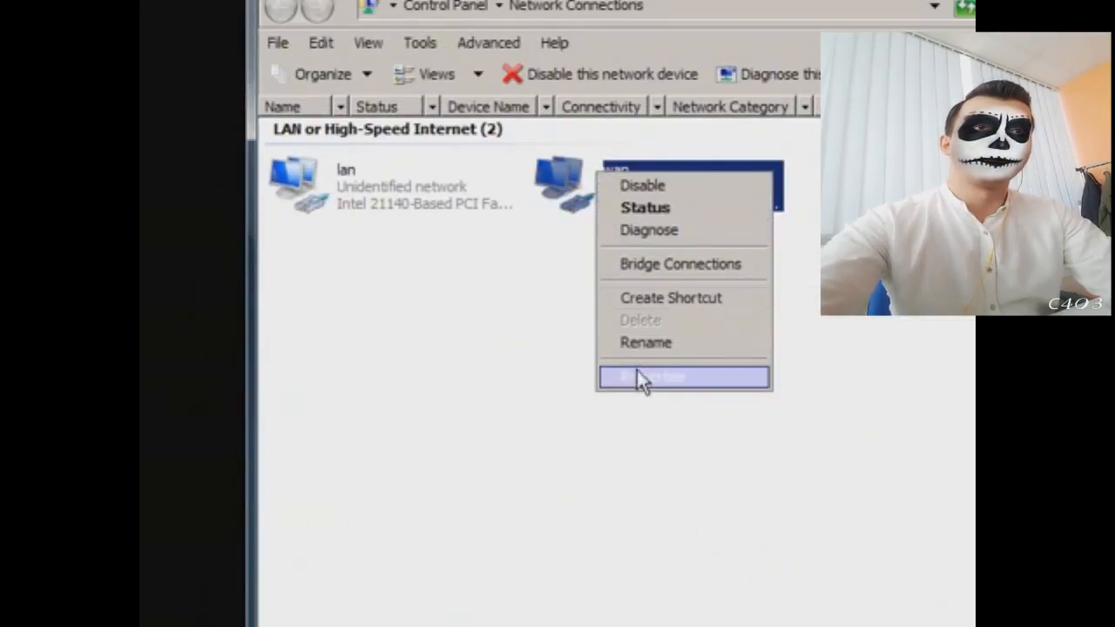
click(641, 190)
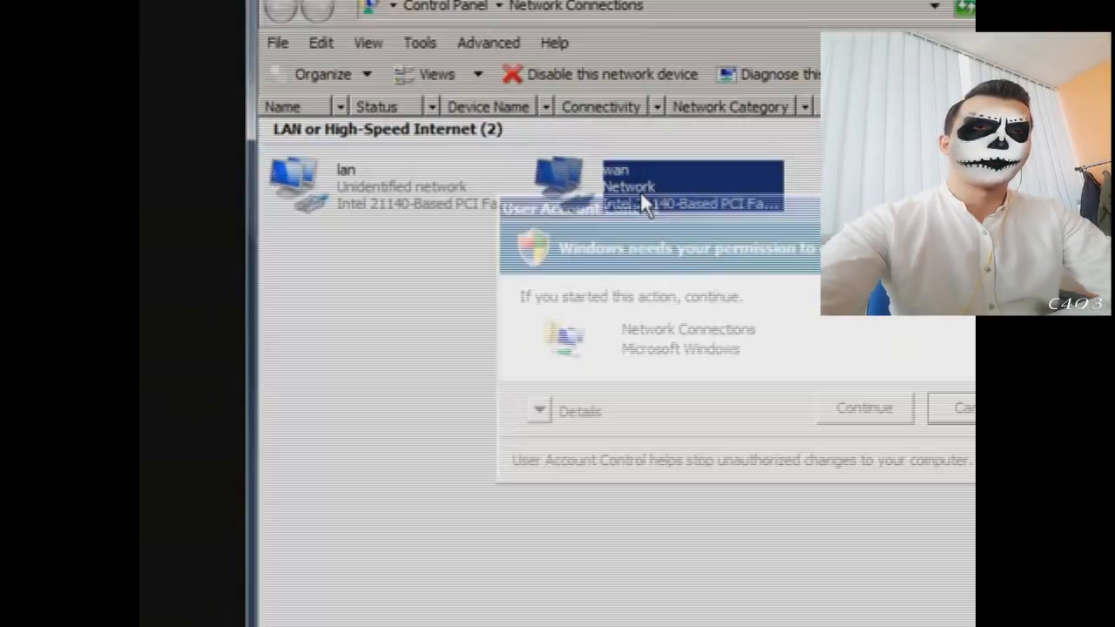
click(742, 420)
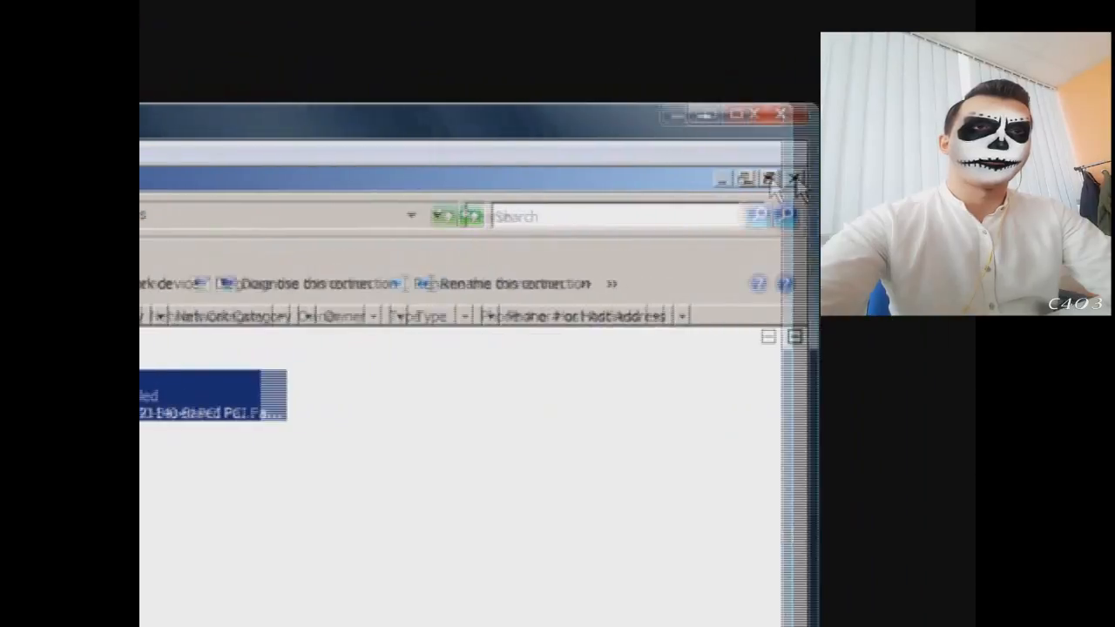
click(742, 179)
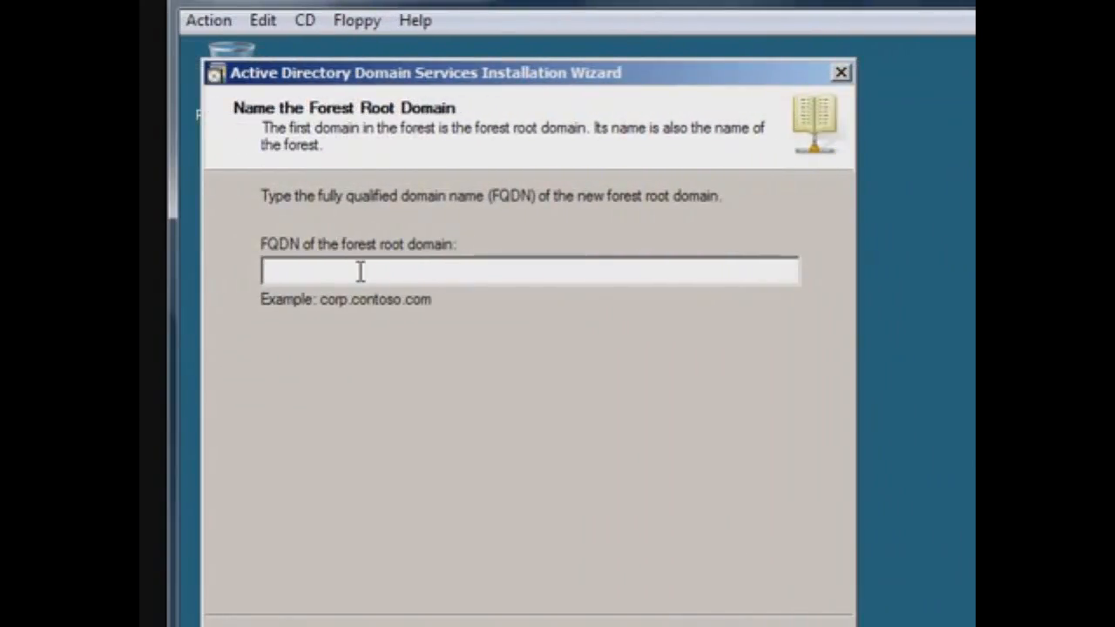
Step: Enter my.domain as the forest root FQDN and pick Windows Server 2008 as forest functional level
text(my.domain)
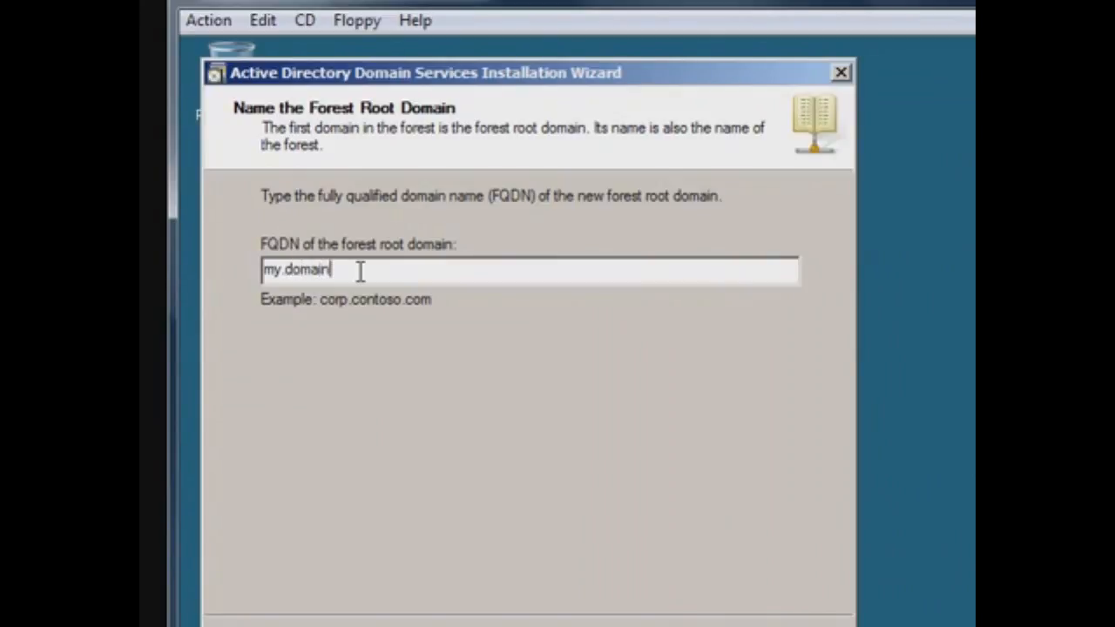
click(664, 626)
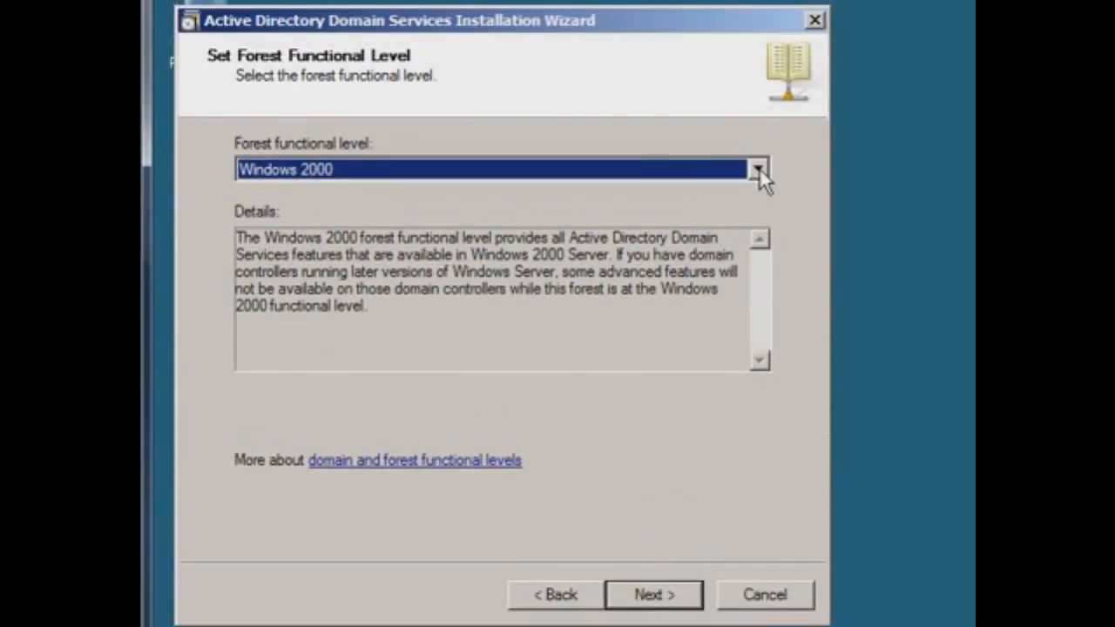
click(757, 170)
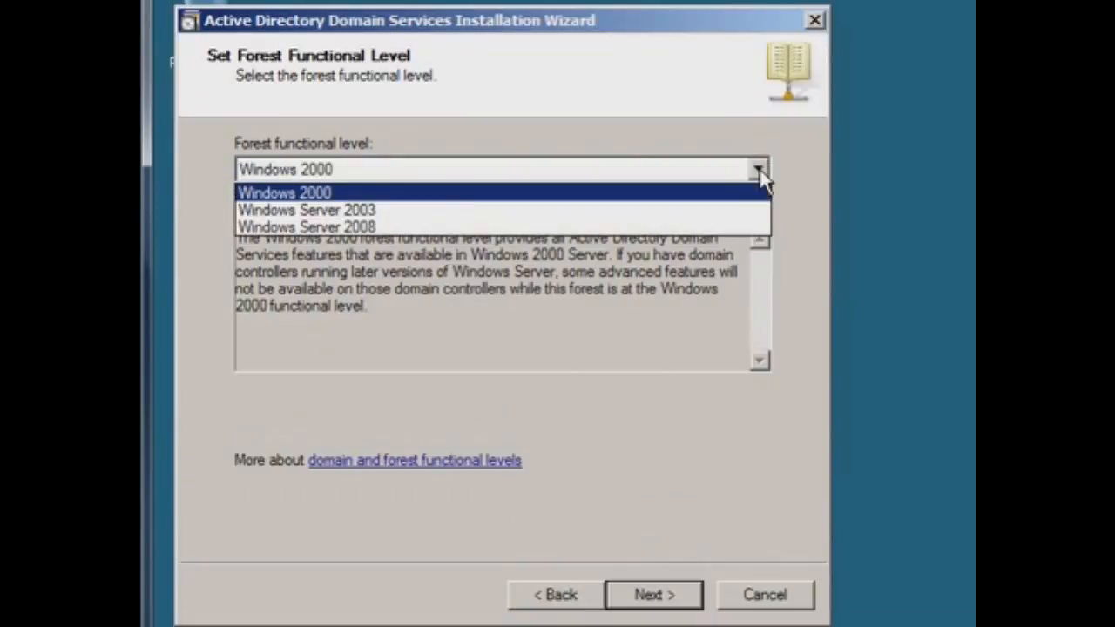
click(725, 227)
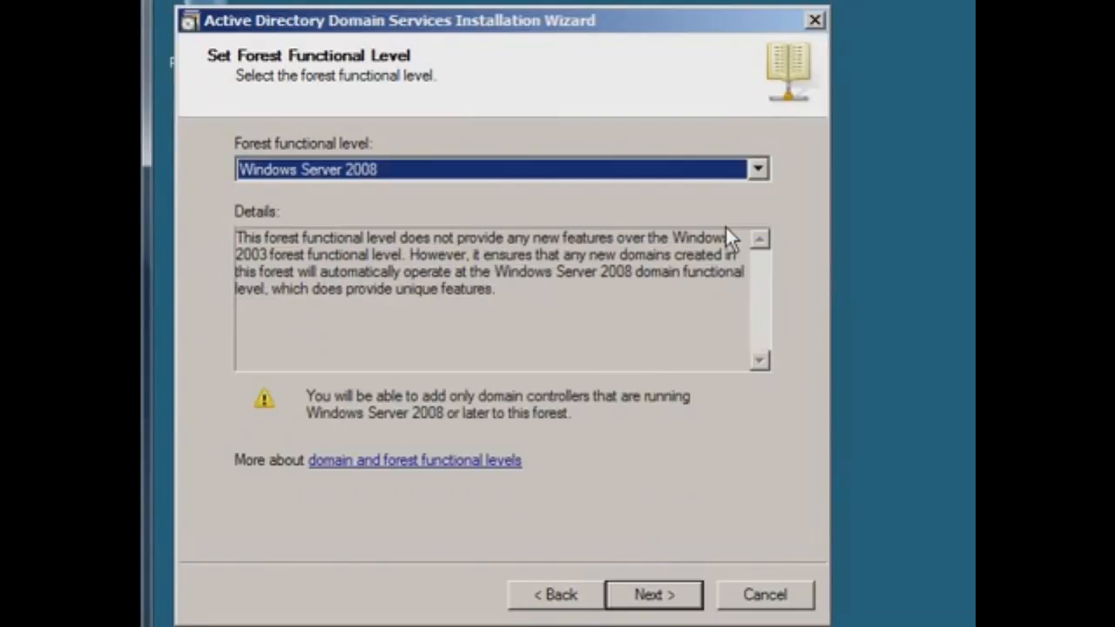
click(763, 174)
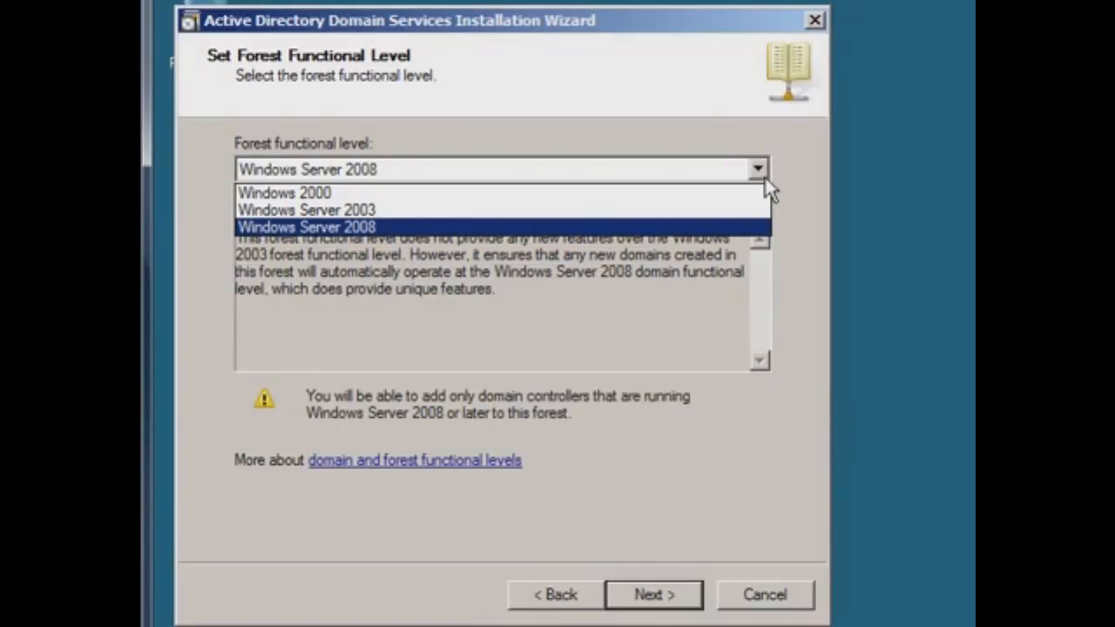
click(714, 228)
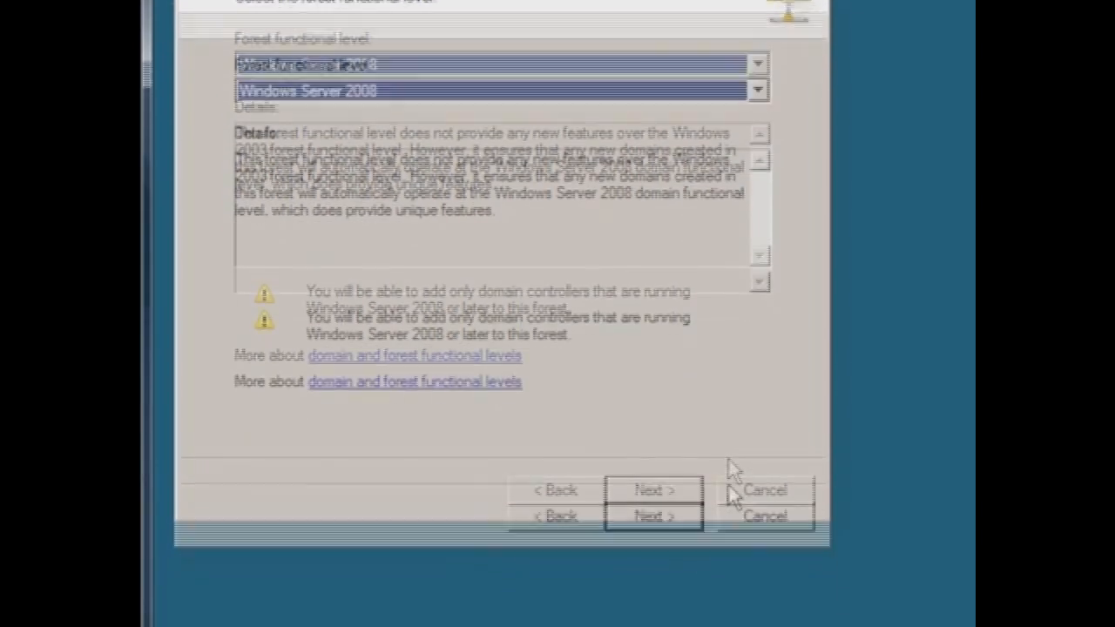
Step: Keep DNS server selected, answer Yes to the dynamic IP warning, and accept the DNS delegation warning
click(661, 441)
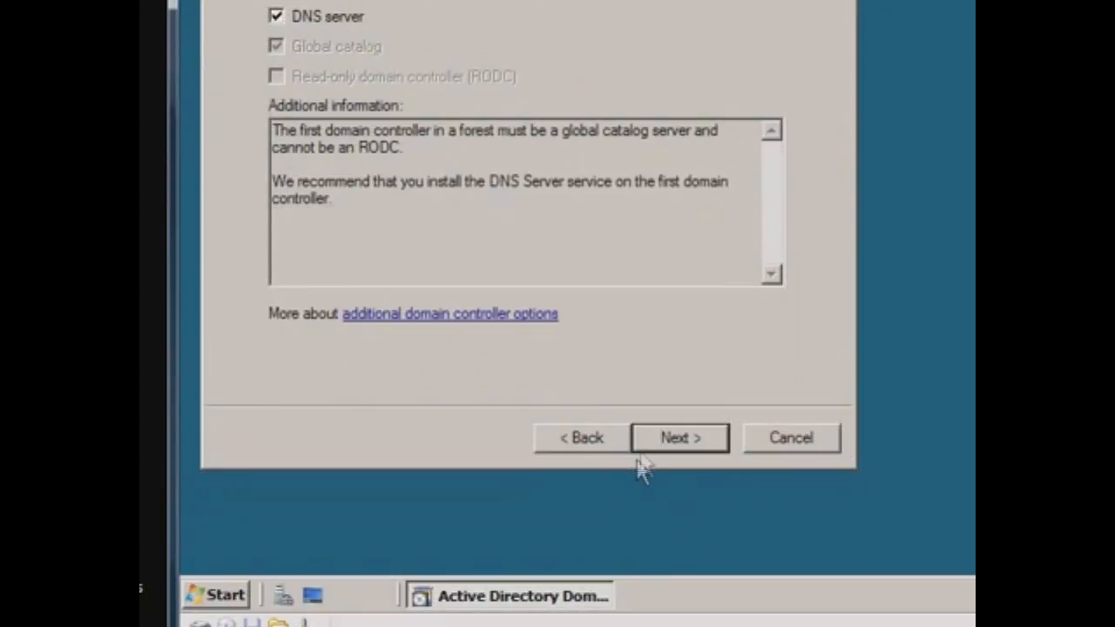
click(678, 438)
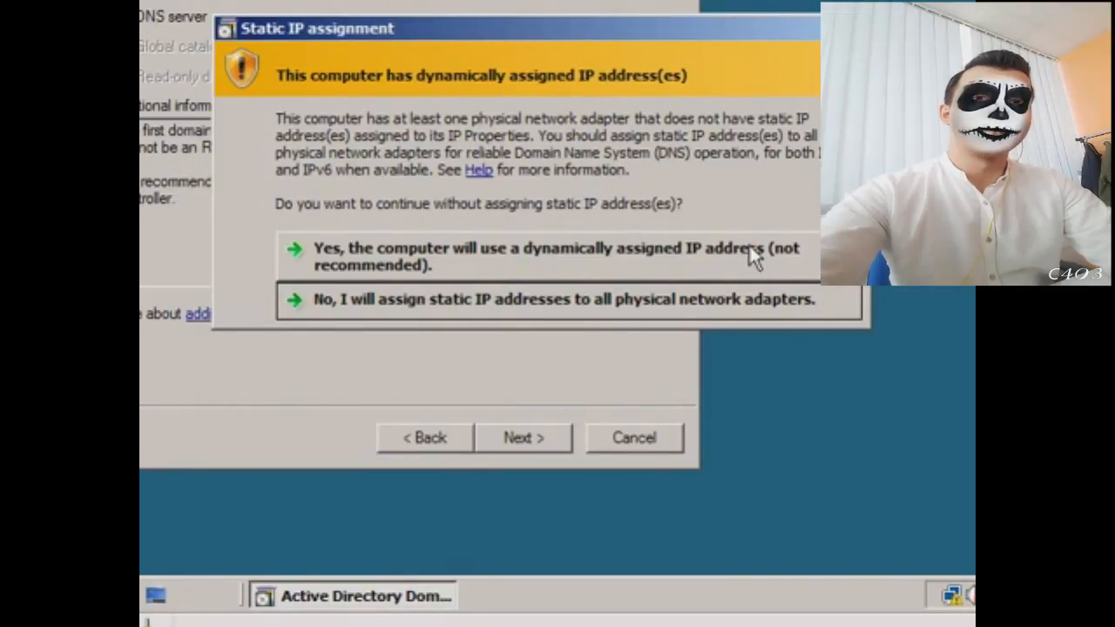
click(749, 247)
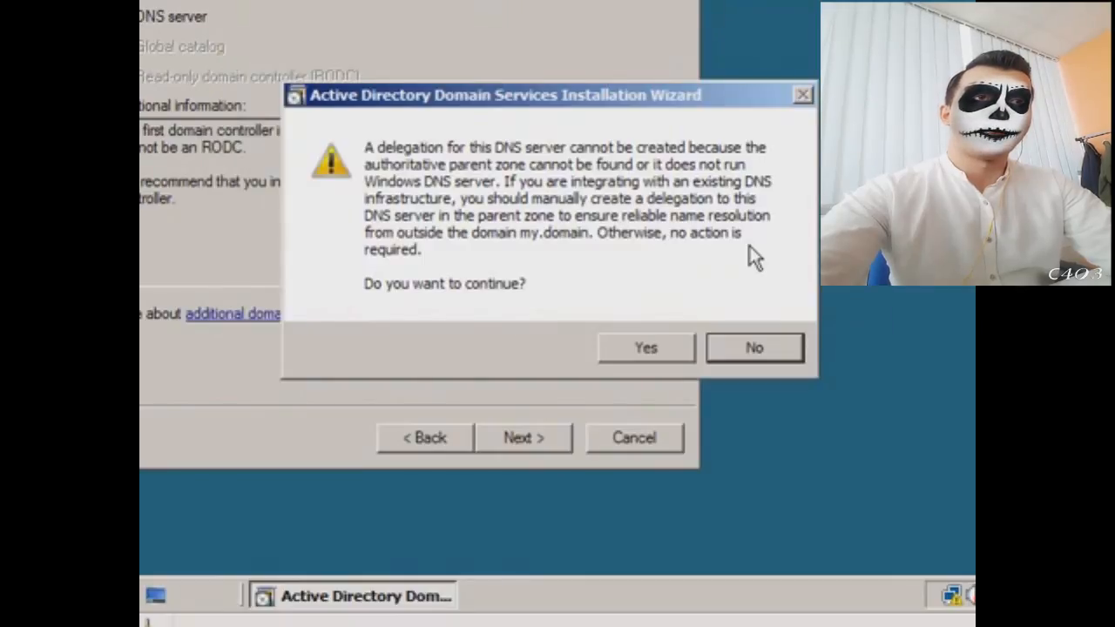
click(645, 348)
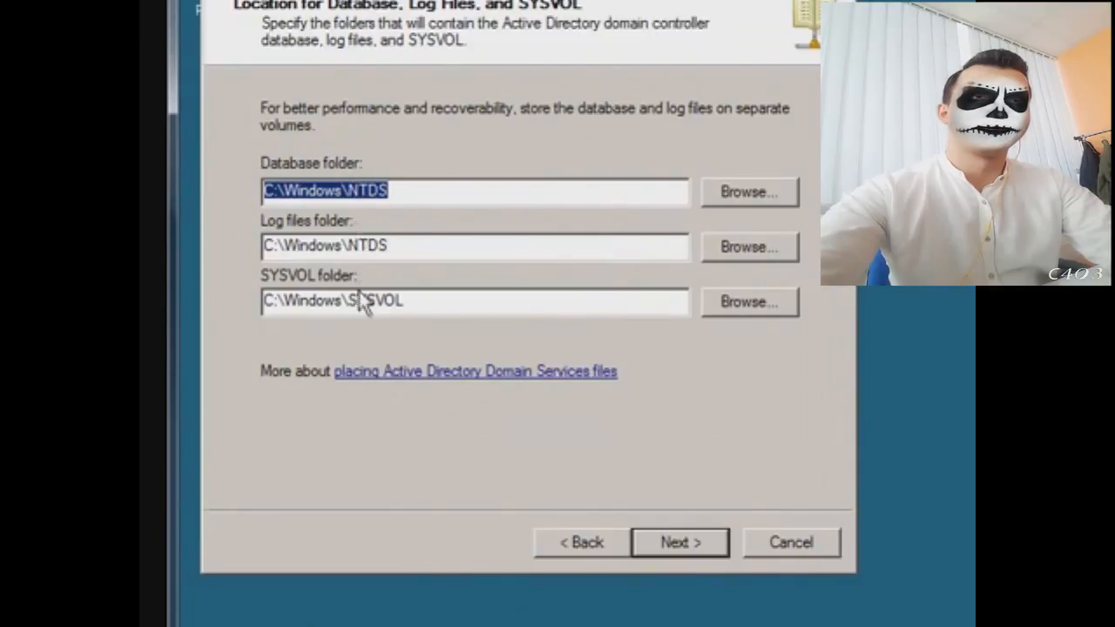
Step: Keep default database, log and SYSVOL folders and enter and confirm the Restore Mode password
click(689, 491)
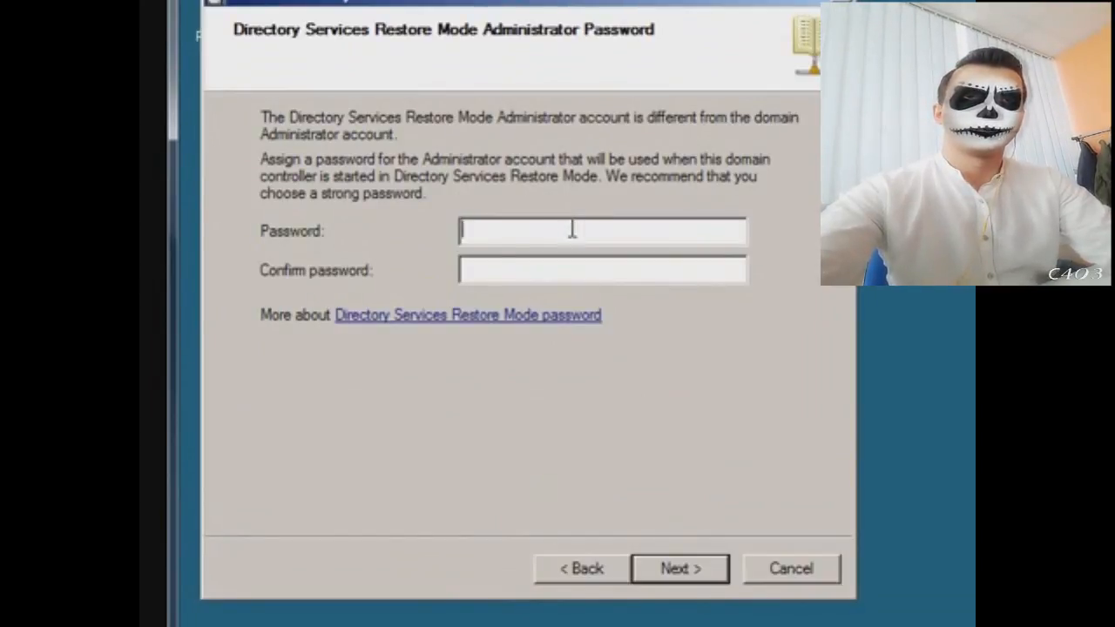
text(•••••••••)
key(Tab)
text(••••••)
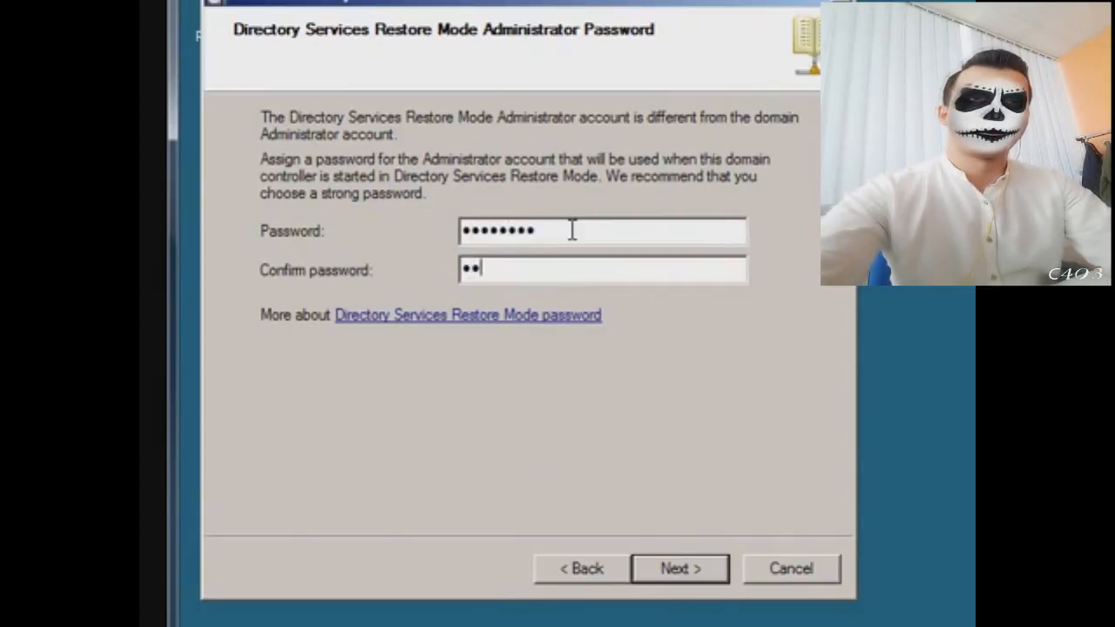
text(•••)
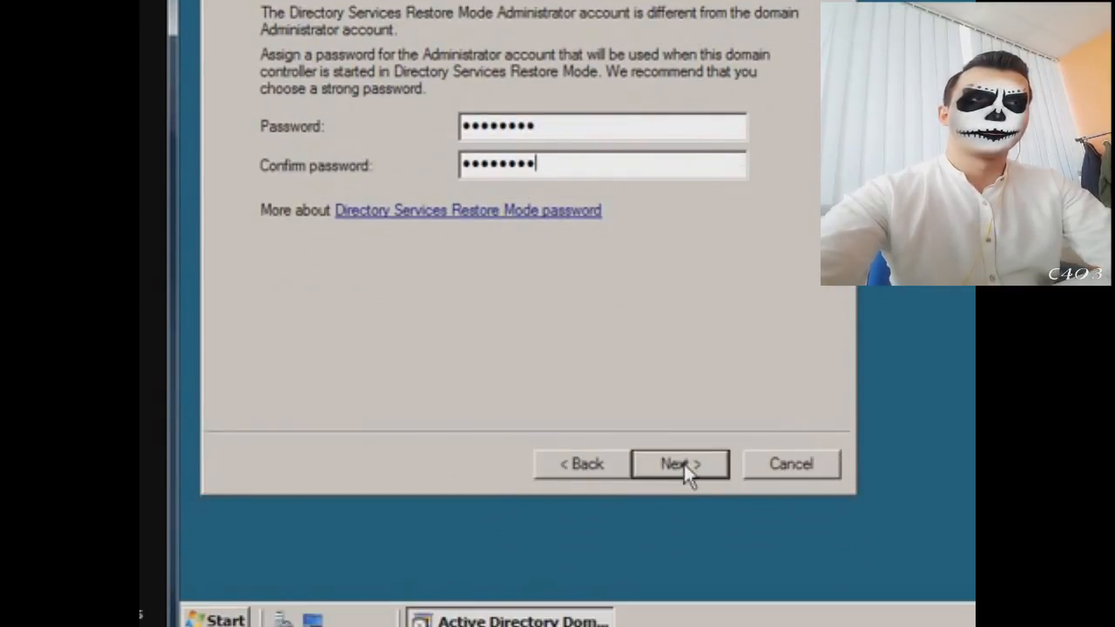
click(683, 461)
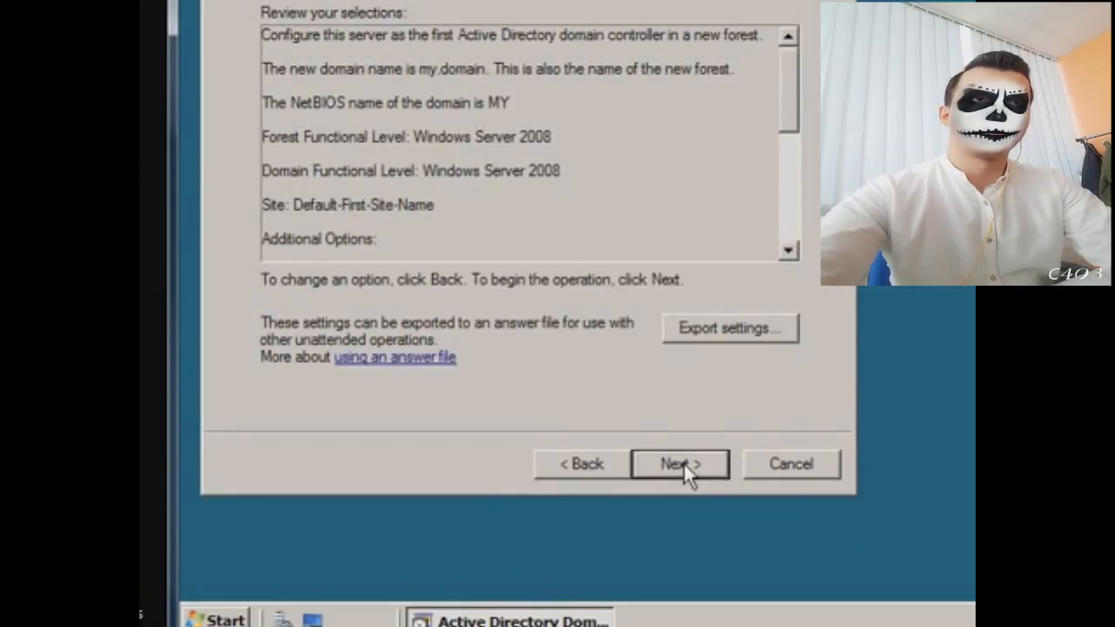
Step: Confirm the my.domain summary to begin configuring Active Directory, with 'Reboot on completion' ticked
click(683, 461)
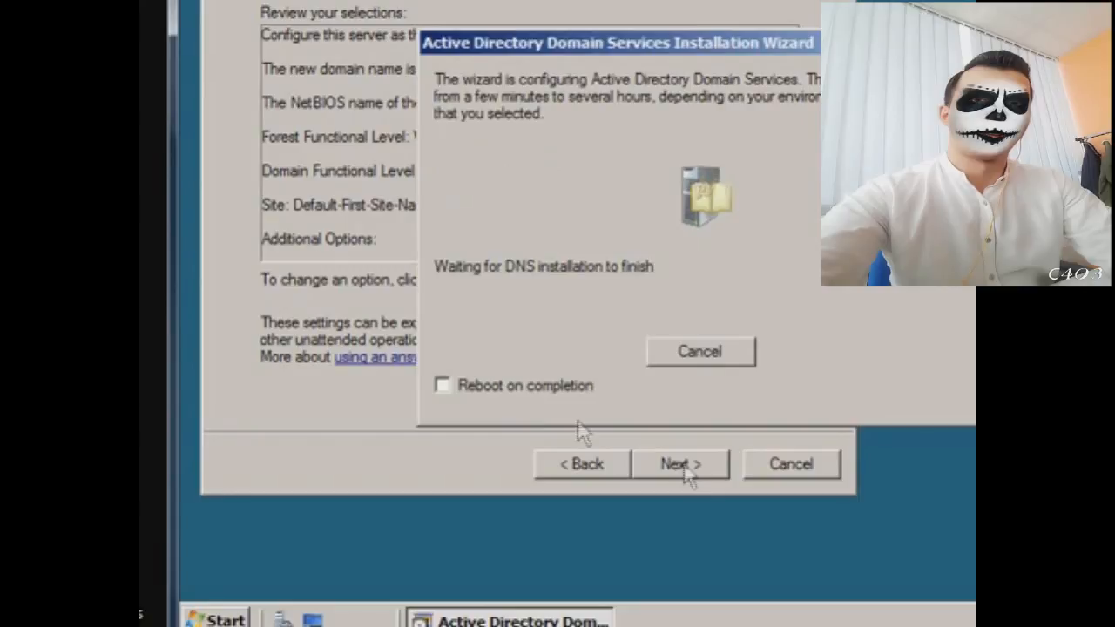
click(527, 392)
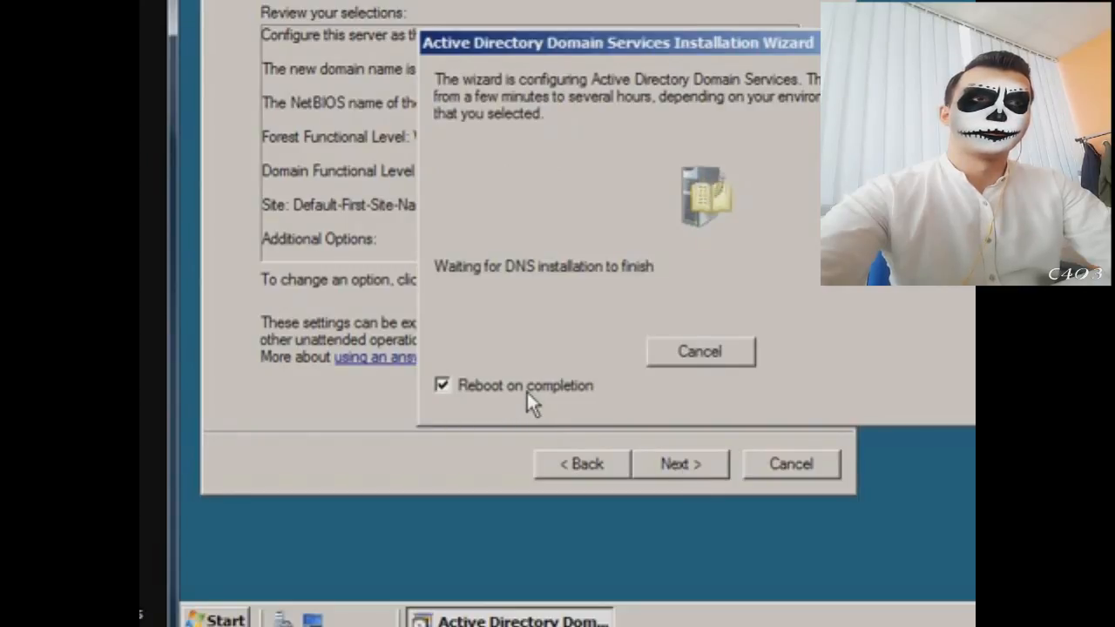